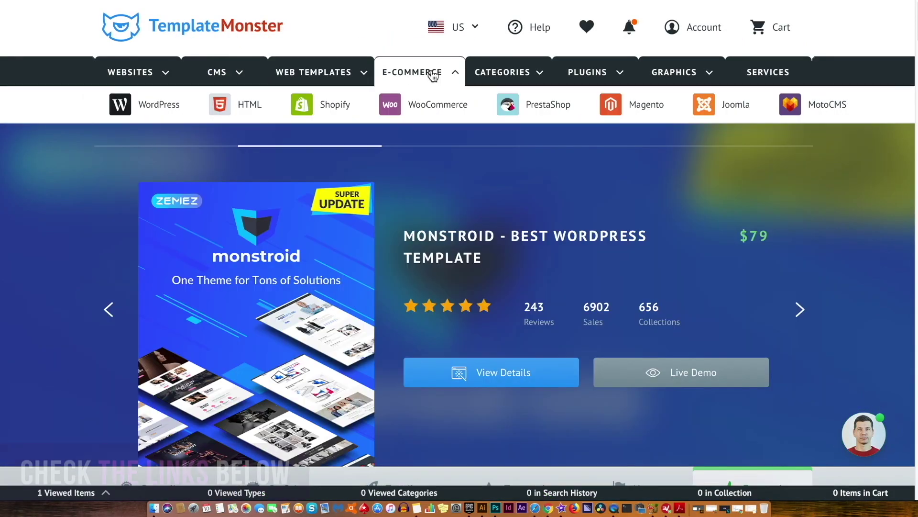
Select the octagon and cut its left-side and bottom edges at six points with Scissors.
{"action": "mouse_move", "coordinate": [447, 70]}
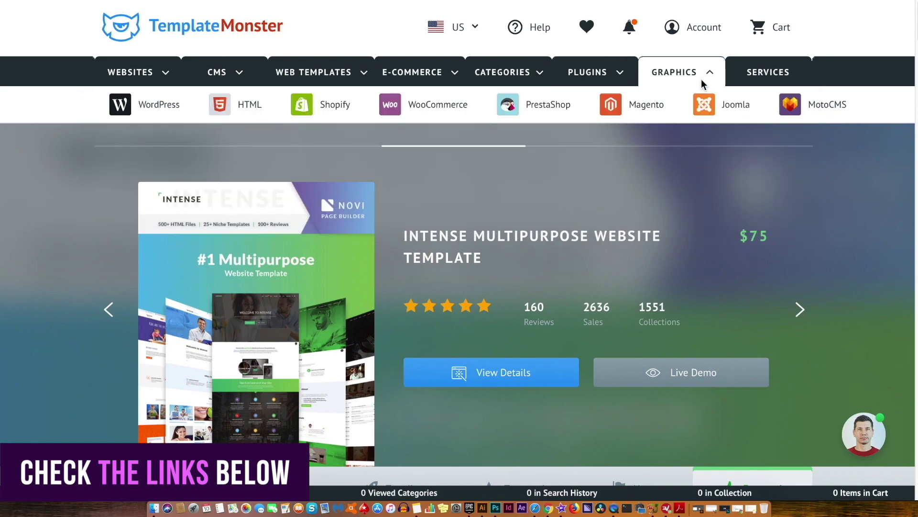
{"action": "mouse_move", "coordinate": [701, 80]}
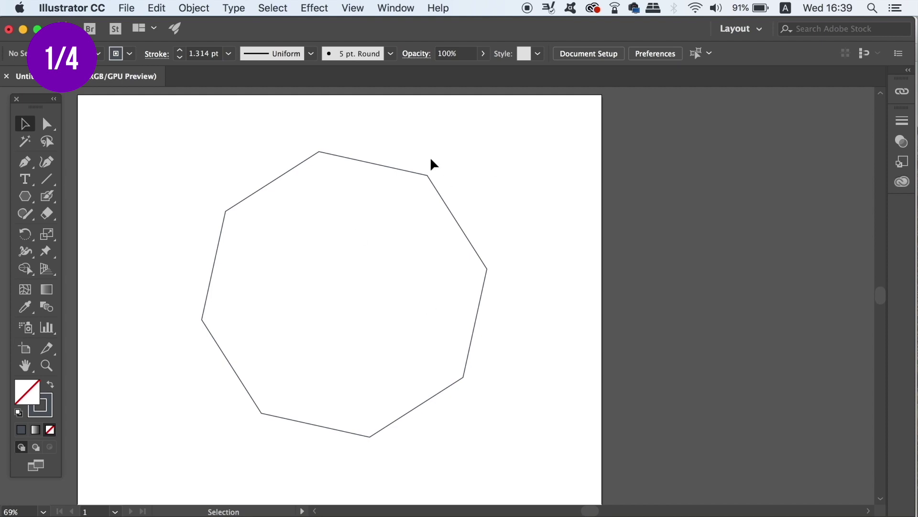
{"action": "left_click", "coordinate": [426, 177]}
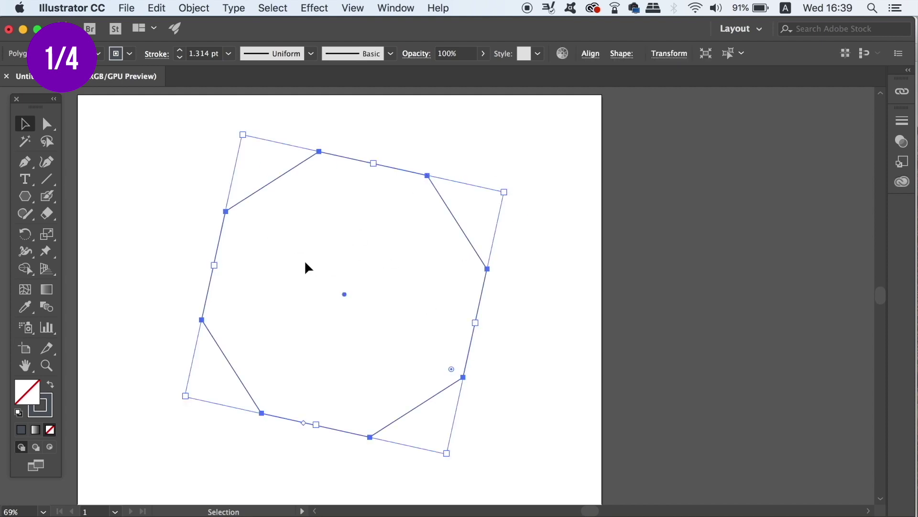
{"action": "key", "text": "c"}
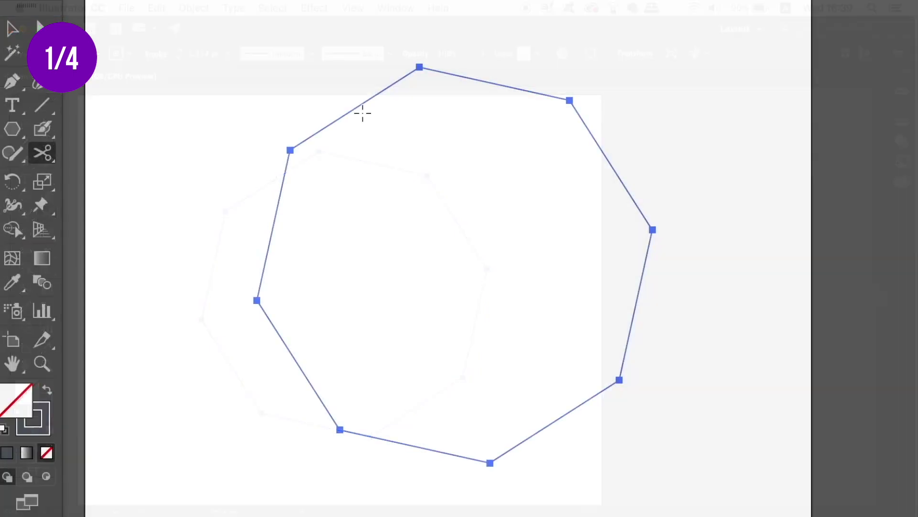
{"action": "left_click", "coordinate": [278, 184]}
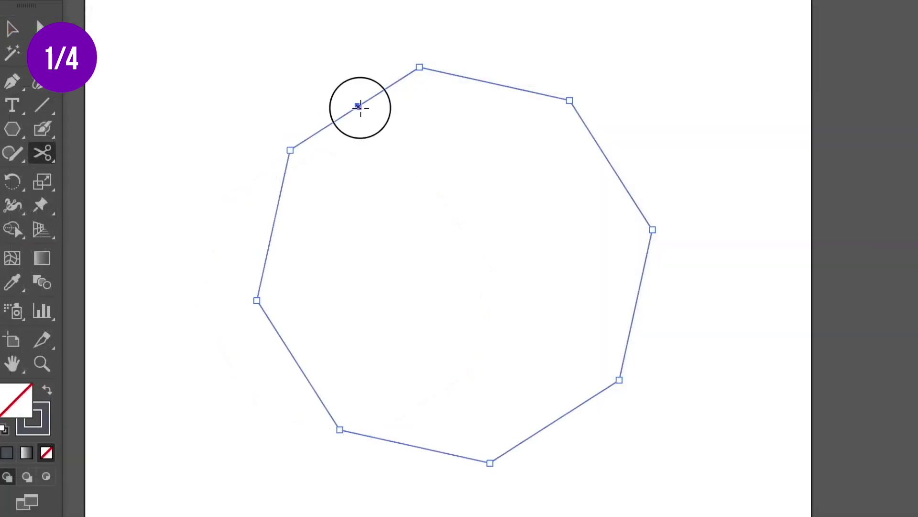
{"action": "left_click", "coordinate": [308, 139]}
{"action": "left_click", "coordinate": [278, 206]}
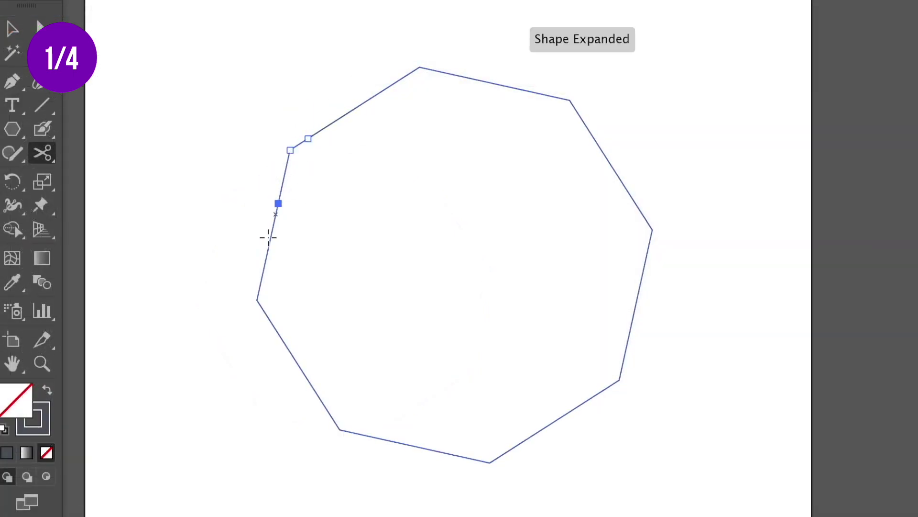
{"action": "left_click", "coordinate": [267, 256]}
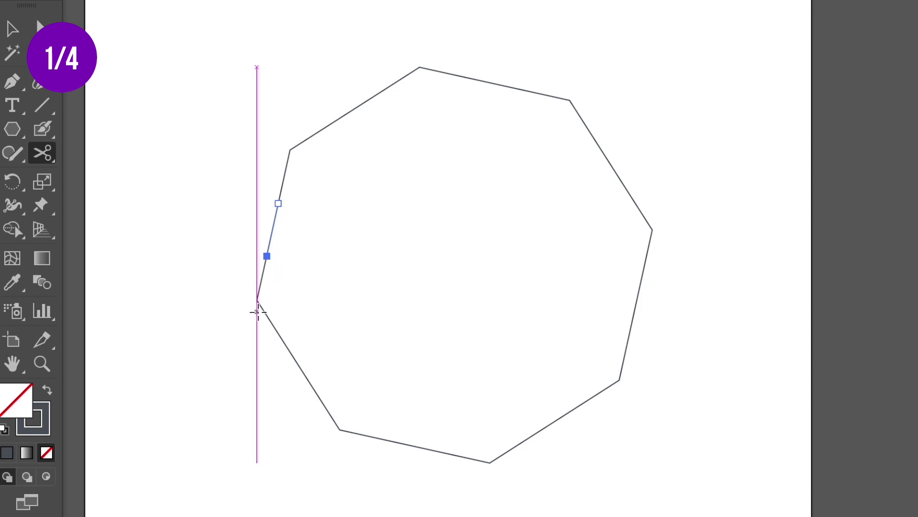
{"action": "left_click", "coordinate": [262, 308]}
{"action": "left_click", "coordinate": [333, 419]}
Delete the cut upper-left, left and lower-left pieces, leaving gaps in the outline.
{"action": "key", "text": "v"}
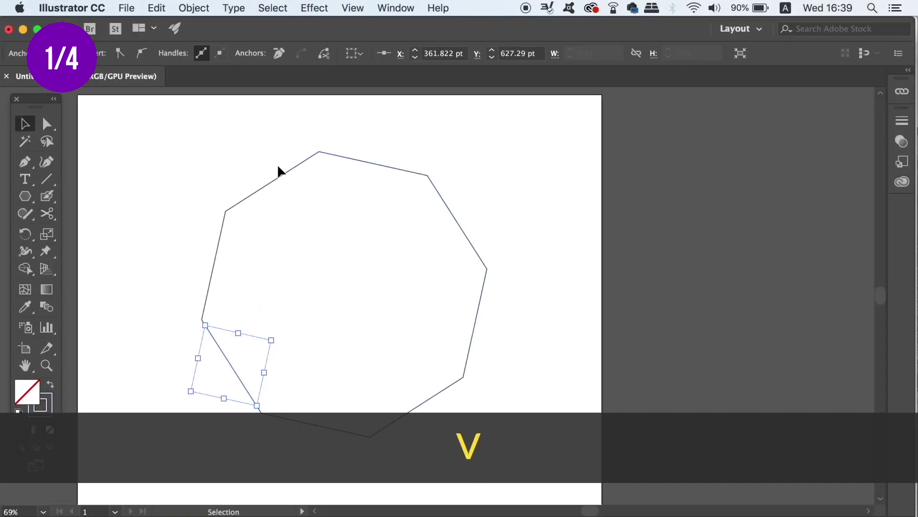
{"action": "left_click", "coordinate": [278, 172]}
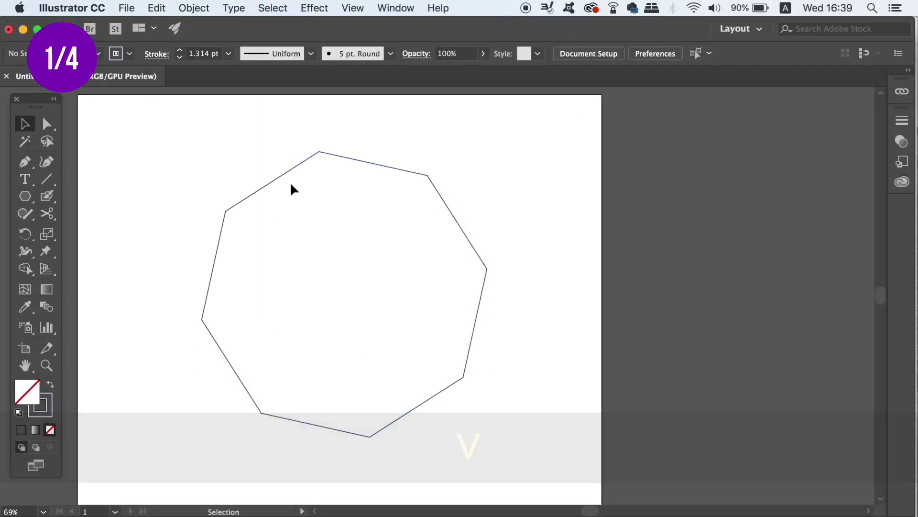
{"action": "left_click", "coordinate": [258, 190]}
{"action": "key", "text": "Delete"}
{"action": "left_click", "coordinate": [216, 251]}
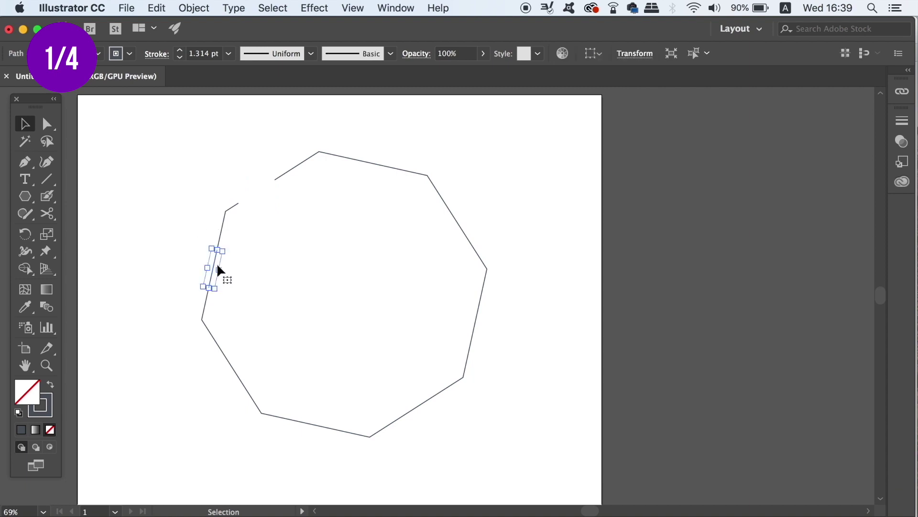
{"action": "key", "text": "Delete"}
{"action": "left_click", "coordinate": [225, 361]}
{"action": "key", "text": "Delete"}
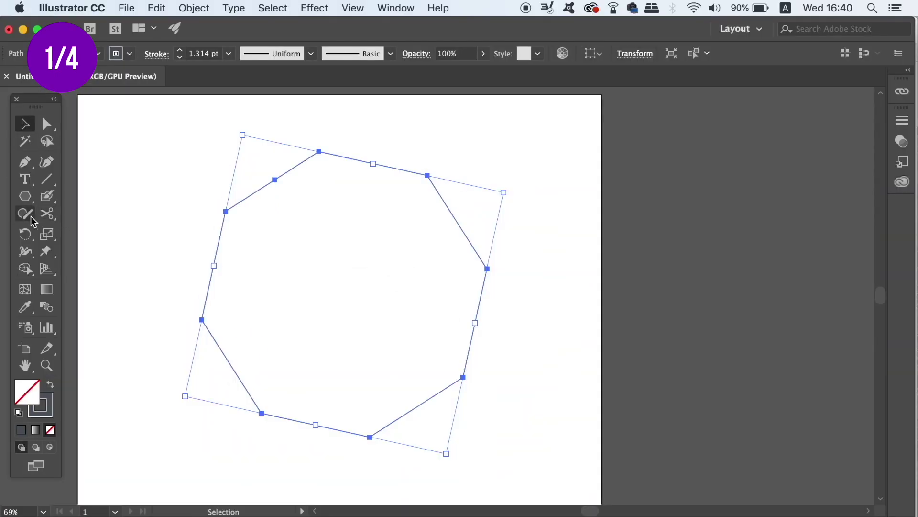
Erase a section of the octagon's top edge and its lower-right edge with the Path Eraser.
{"action": "left_click", "coordinate": [25, 213]}
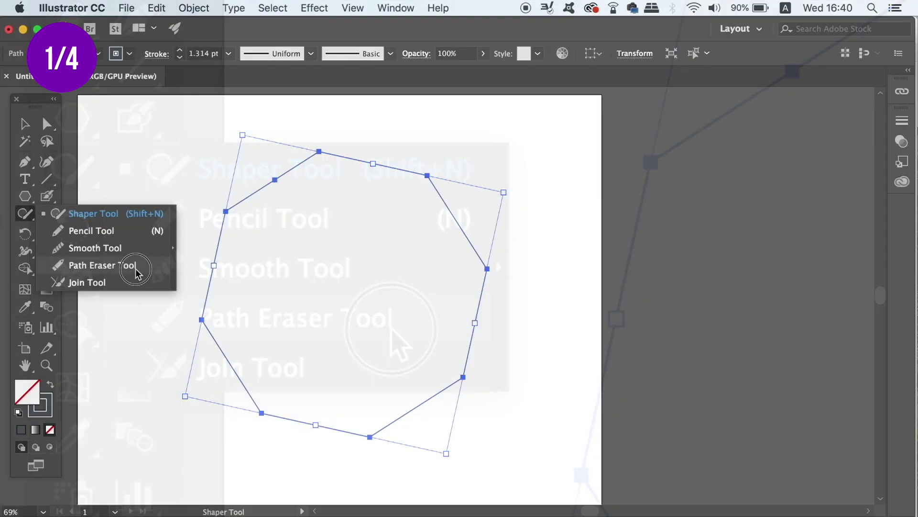
{"action": "left_click", "coordinate": [137, 271]}
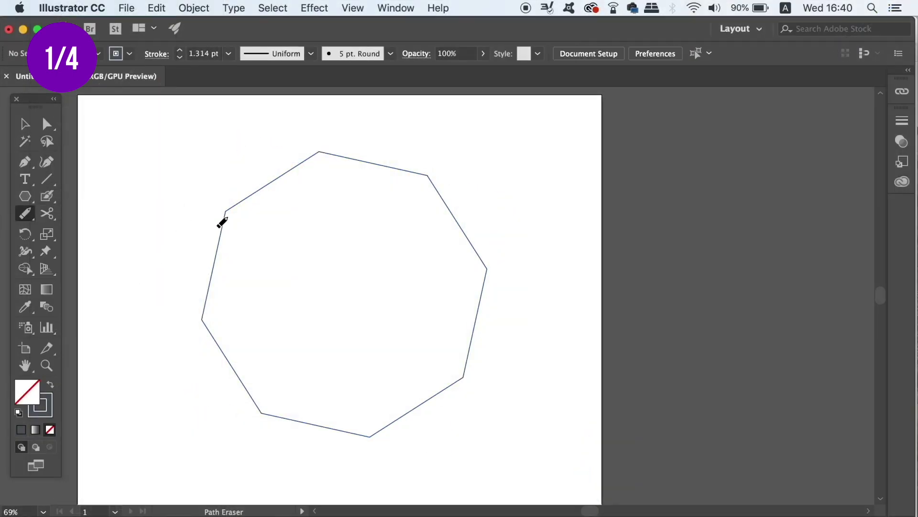
{"action": "key", "text": "v"}
{"action": "left_click", "coordinate": [232, 206]}
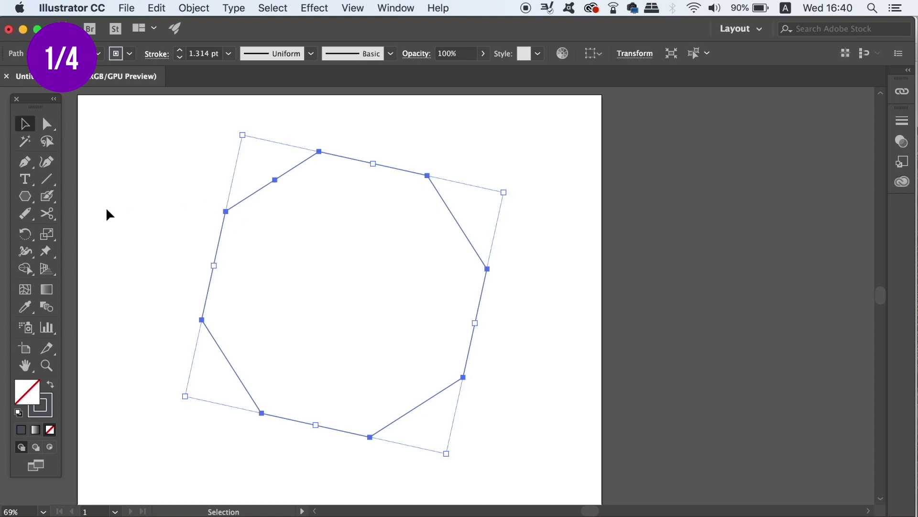
{"action": "left_click", "coordinate": [34, 214]}
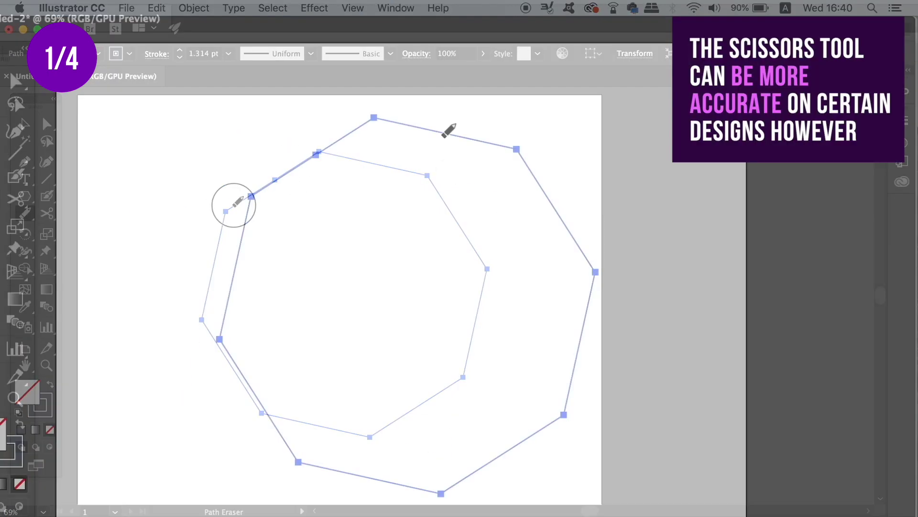
{"action": "mouse_move", "coordinate": [407, 124]}
{"action": "left_mouse_down"}
{"action": "mouse_move", "coordinate": [529, 159]}
{"action": "mouse_move", "coordinate": [571, 222]}
{"action": "left_mouse_up"}
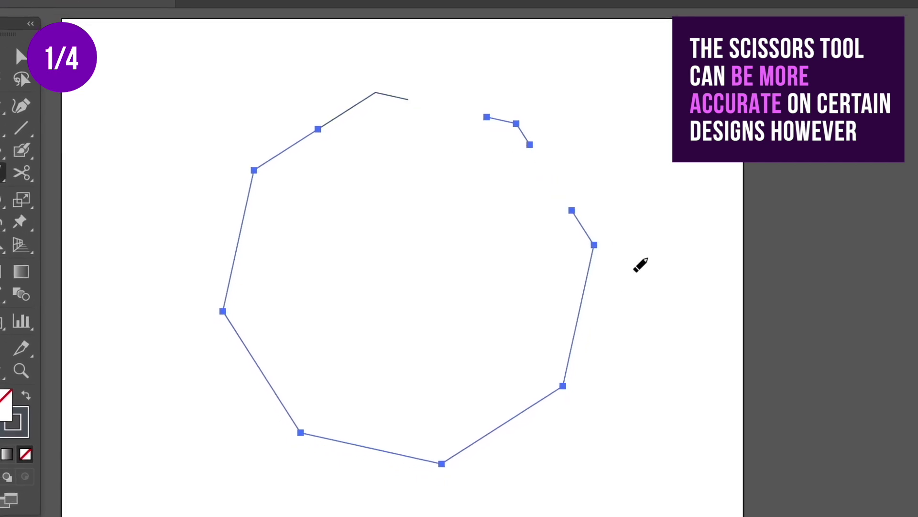
{"action": "mouse_move", "coordinate": [458, 440]}
{"action": "left_mouse_down"}
{"action": "mouse_move", "coordinate": [521, 411]}
{"action": "mouse_move", "coordinate": [550, 369]}
{"action": "left_mouse_up"}
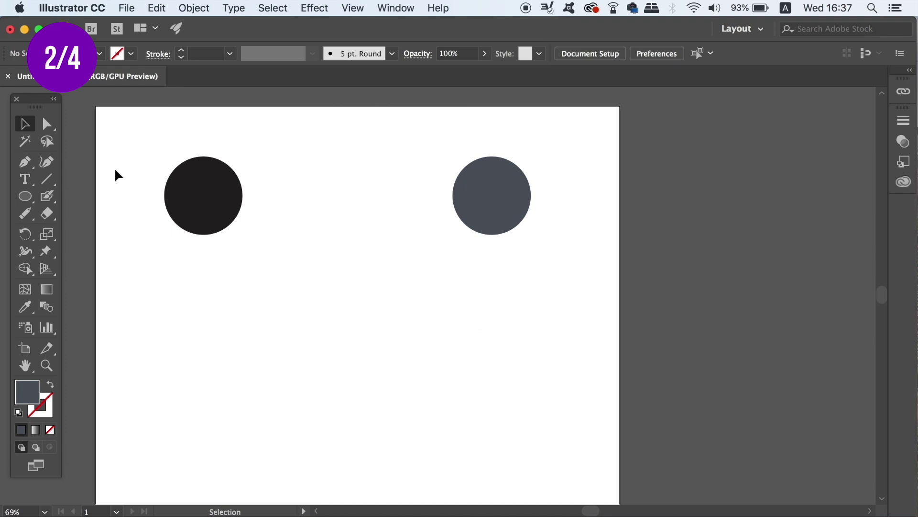
Blend the black circle into the grey circle, creating a row of 8 intermediate circles.
{"action": "left_click", "coordinate": [48, 305]}
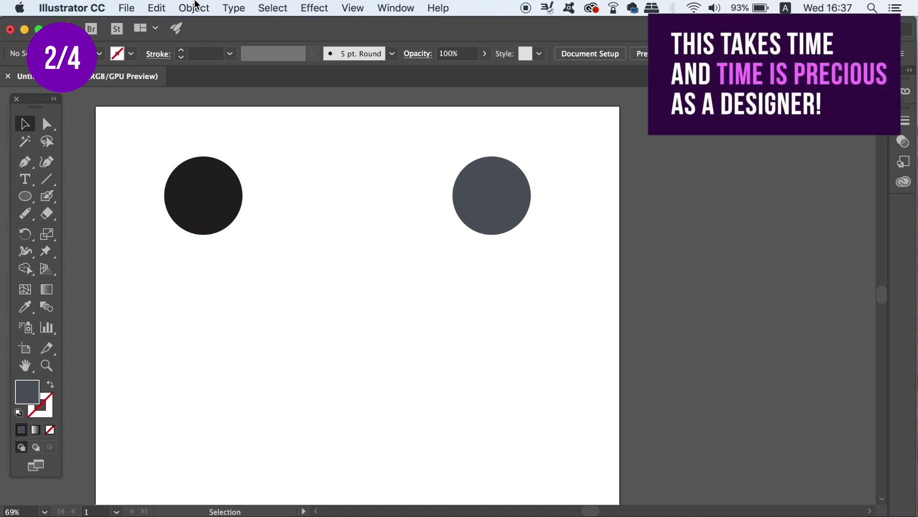
{"action": "left_click_drag", "start_coordinate": [160, 145], "coordinate": [560, 255]}
{"action": "left_click", "coordinate": [47, 307]}
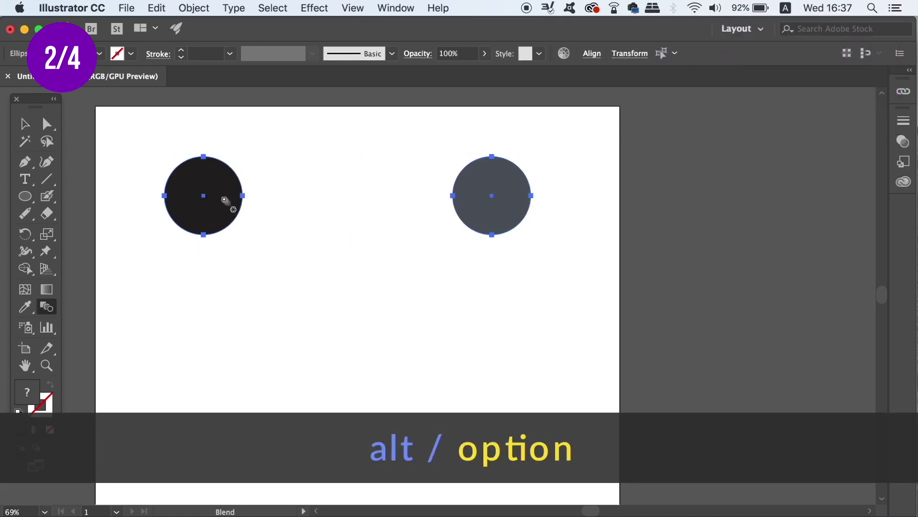
{"action": "left_click", "coordinate": [225, 200], "text": "alt"}
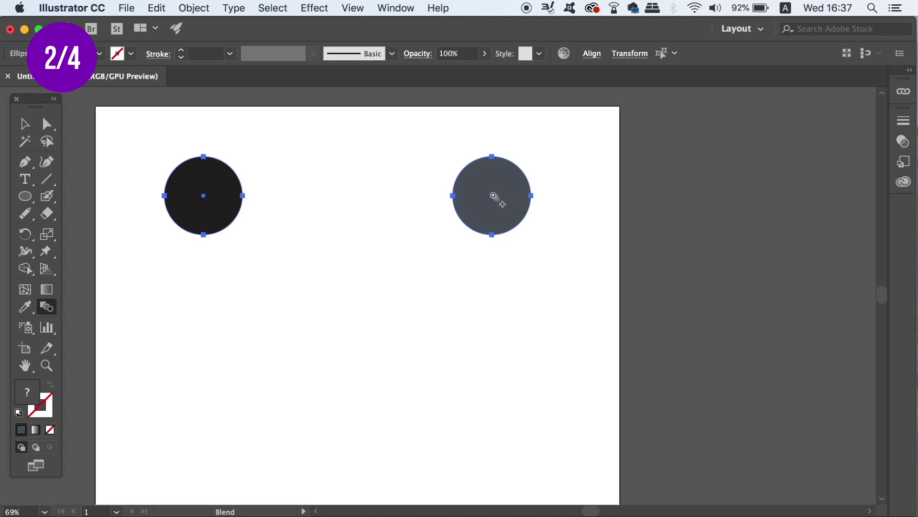
{"action": "left_click", "coordinate": [492, 198]}
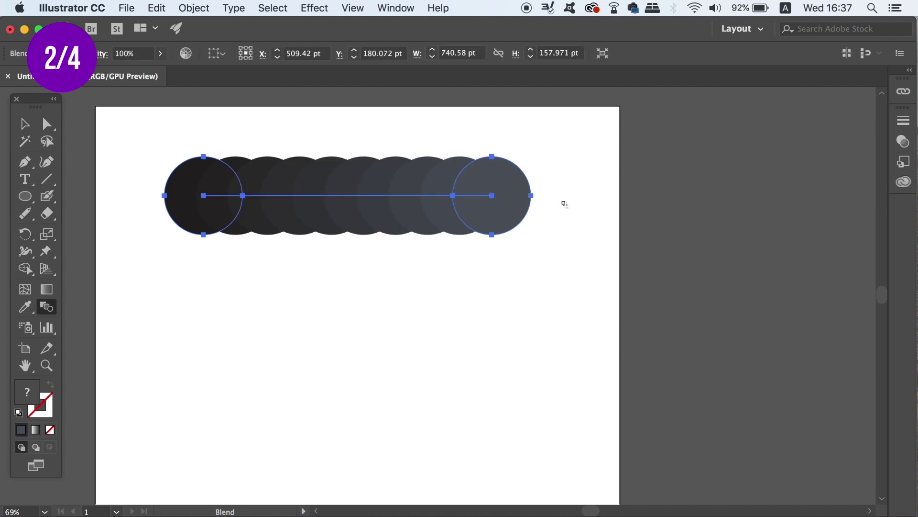
{"action": "key", "text": "v"}
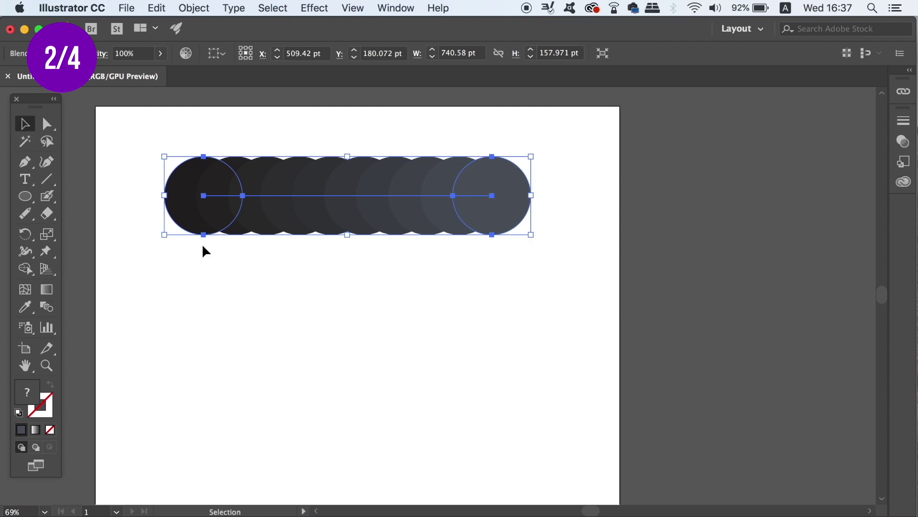
{"action": "left_click", "coordinate": [224, 275]}
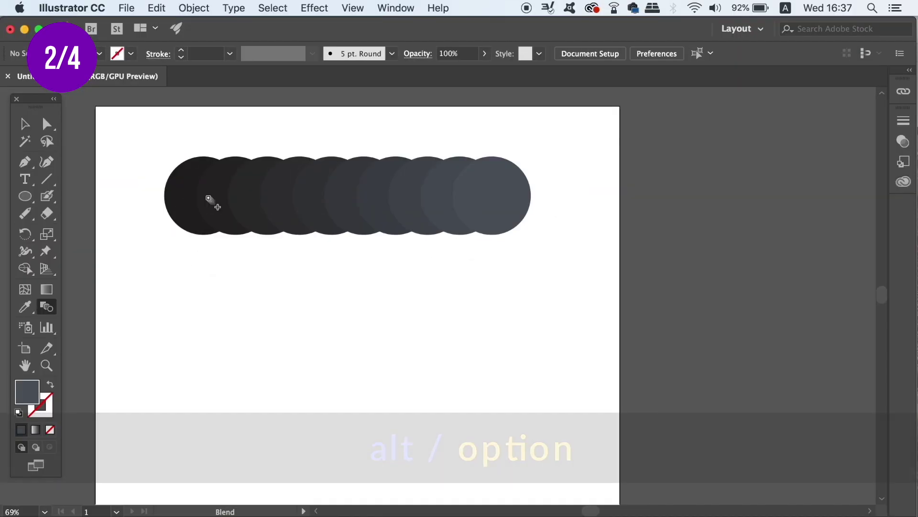
Change the blend's spacing to Smooth Color in Blend Options.
{"action": "left_click", "coordinate": [210, 201], "text": "alt"}
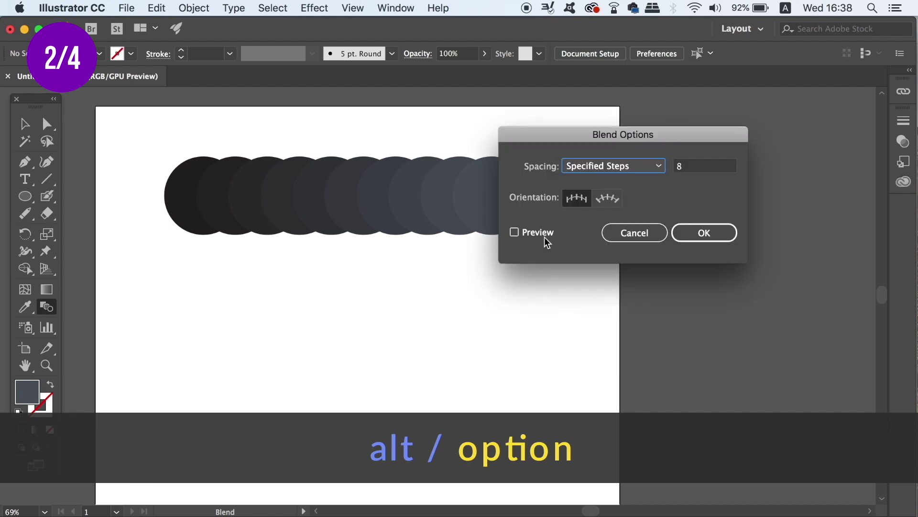
{"action": "left_click", "coordinate": [616, 167]}
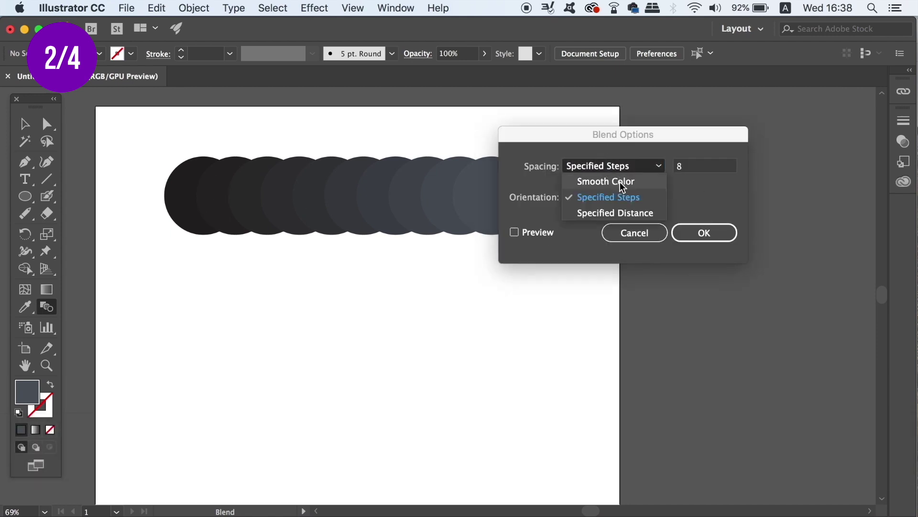
{"action": "left_click", "coordinate": [620, 186]}
{"action": "left_click", "coordinate": [709, 240]}
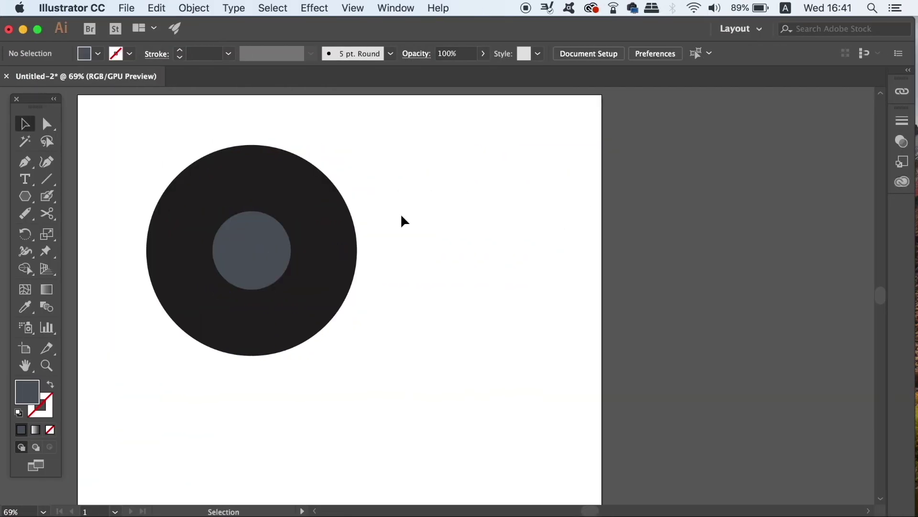
Show the Layers and Pathfinder panels, select both circles, and expand Layer 1.
{"action": "key", "text": "F7"}
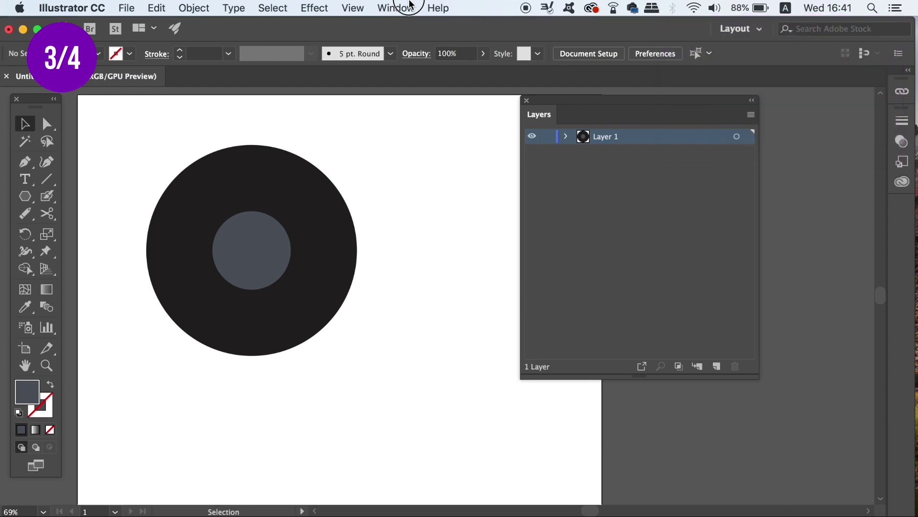
{"action": "left_click", "coordinate": [411, 7]}
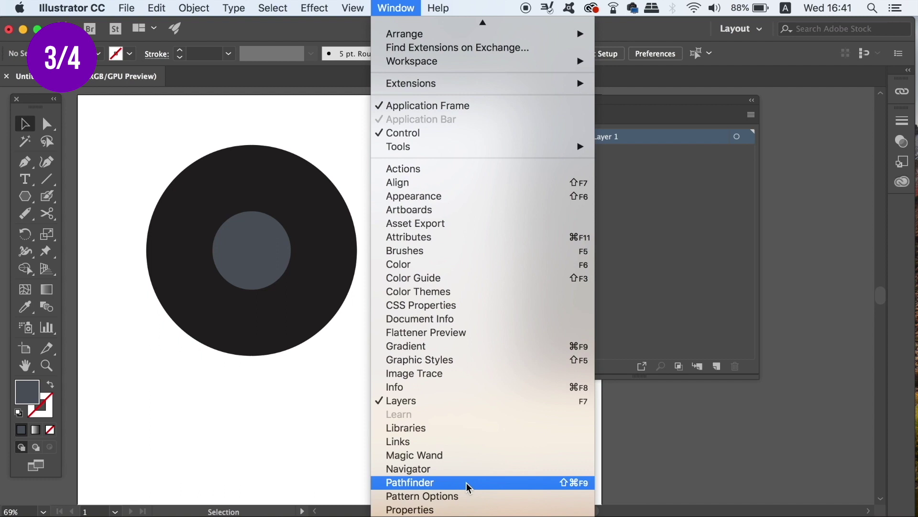
{"action": "left_click", "coordinate": [468, 487]}
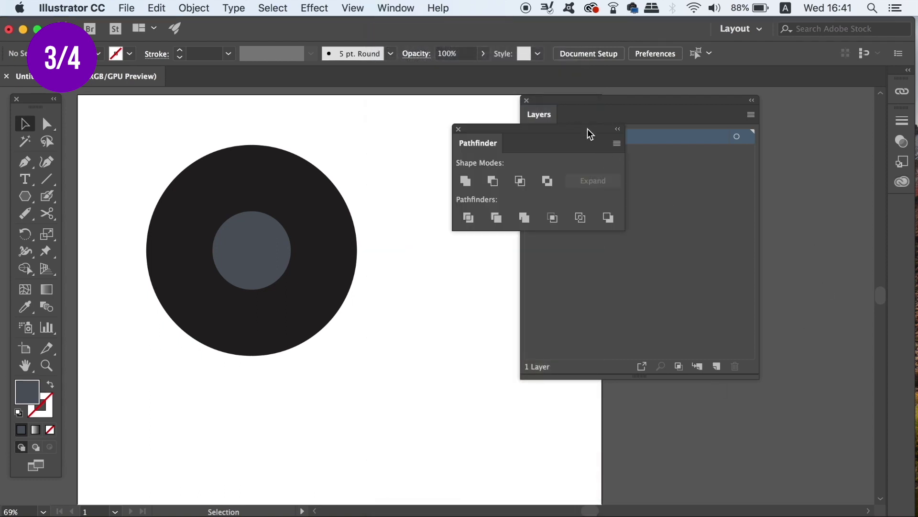
{"action": "left_click_drag", "start_coordinate": [589, 135], "coordinate": [731, 396]}
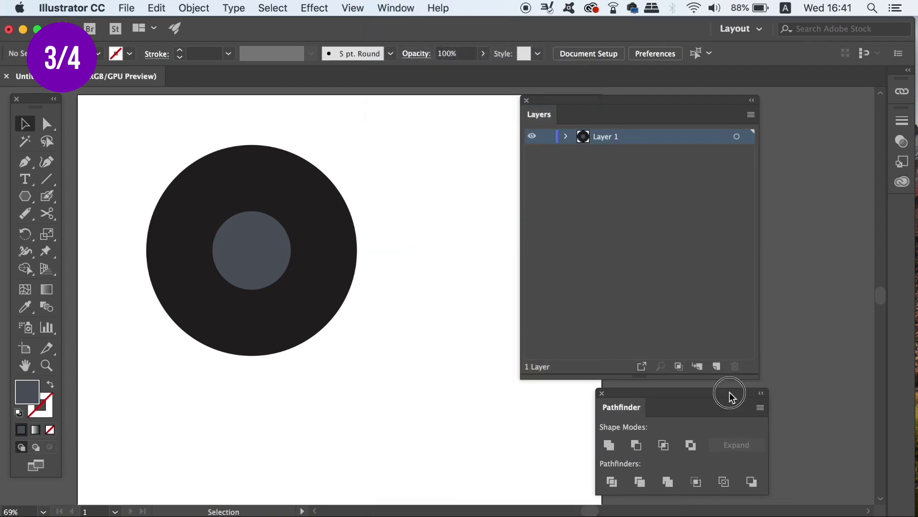
{"action": "left_click_drag", "start_coordinate": [393, 142], "coordinate": [207, 342]}
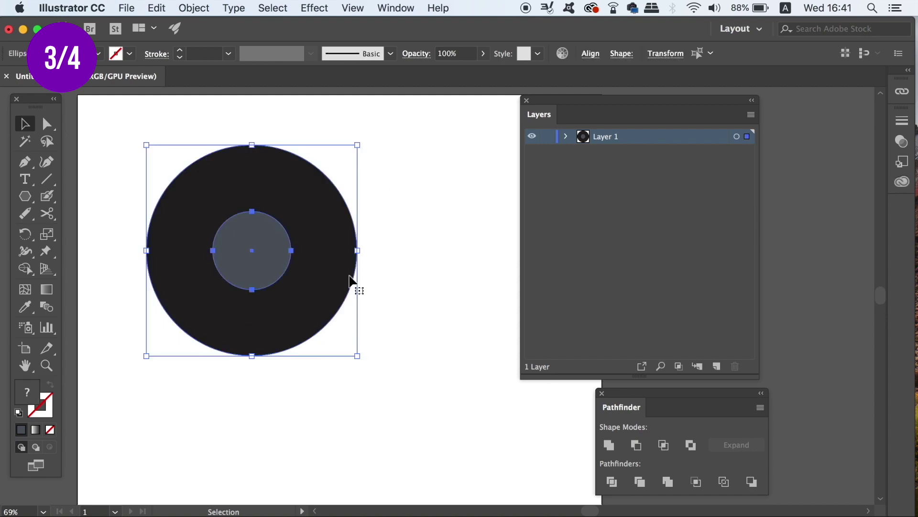
{"action": "left_click", "coordinate": [566, 136]}
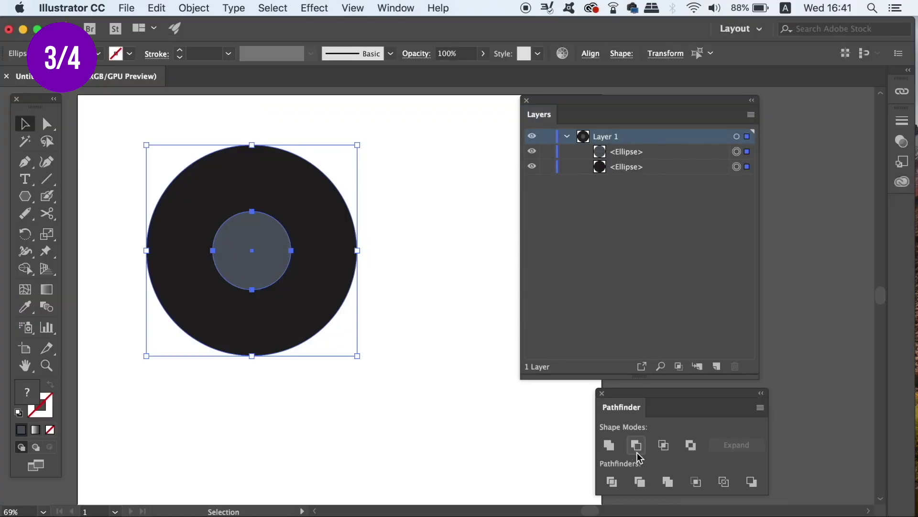
Make the two circles a compound path, then drag the ring left and back right.
{"action": "left_click", "coordinate": [195, 7]}
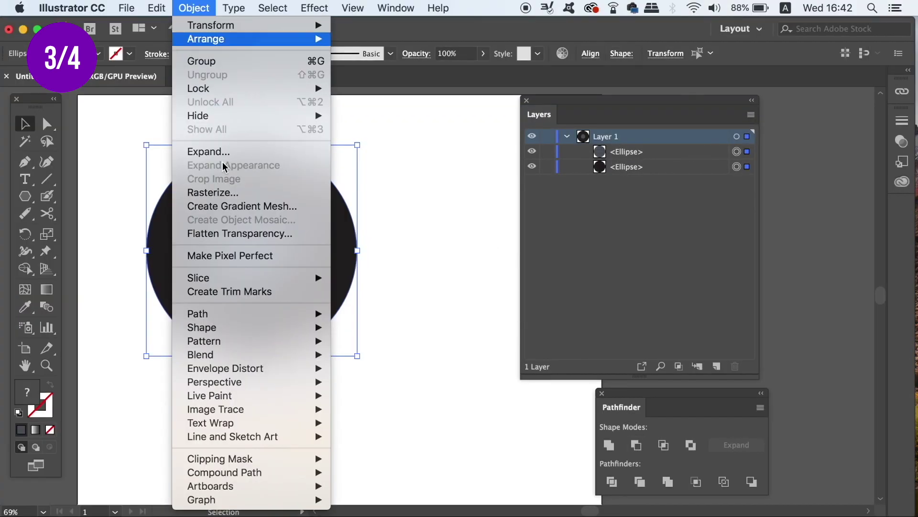
{"action": "mouse_move", "coordinate": [280, 478]}
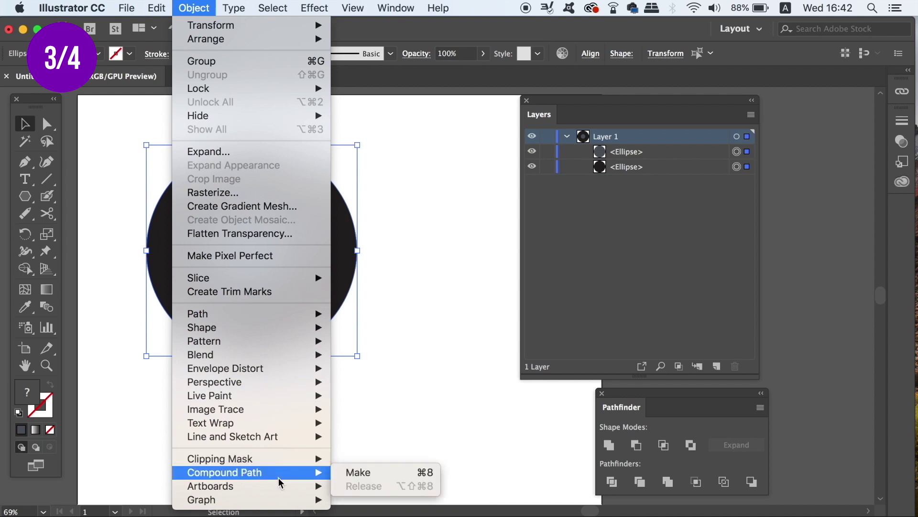
{"action": "left_click", "coordinate": [375, 475]}
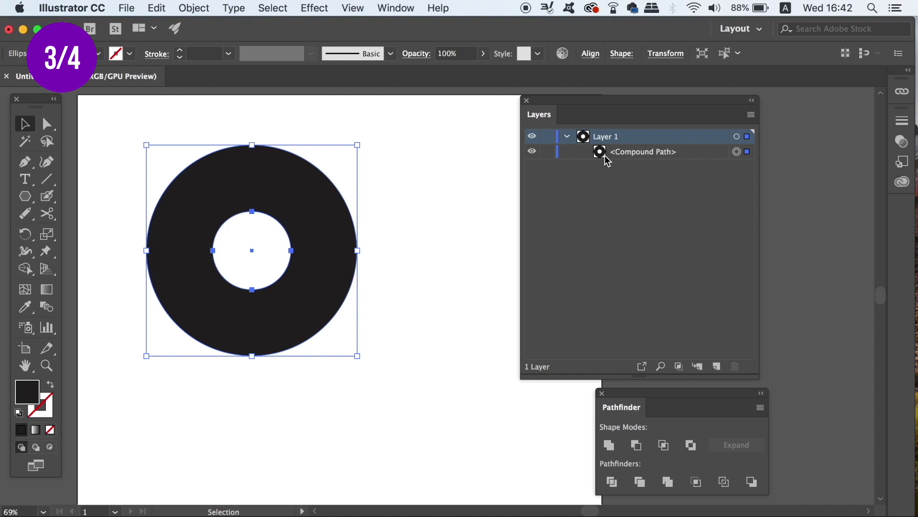
{"action": "left_click_drag", "start_coordinate": [344, 248], "coordinate": [175, 220]}
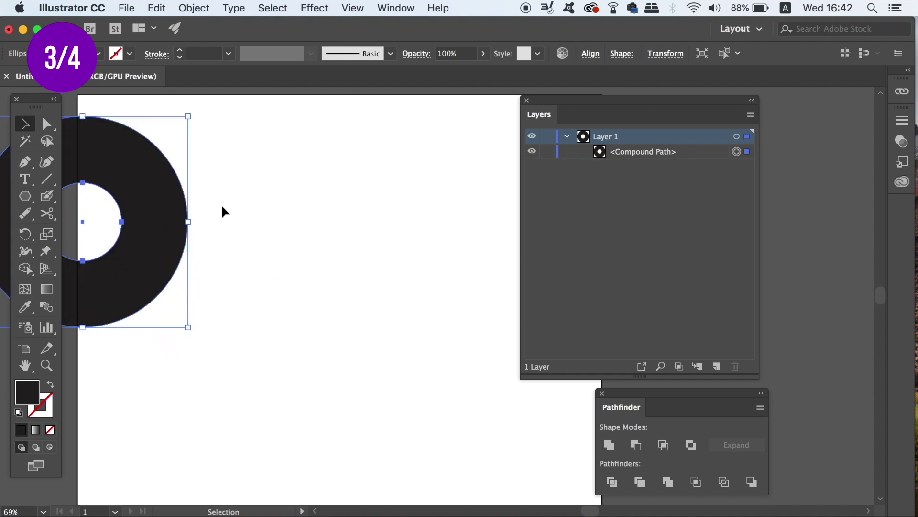
{"action": "left_click_drag", "start_coordinate": [142, 193], "coordinate": [351, 227]}
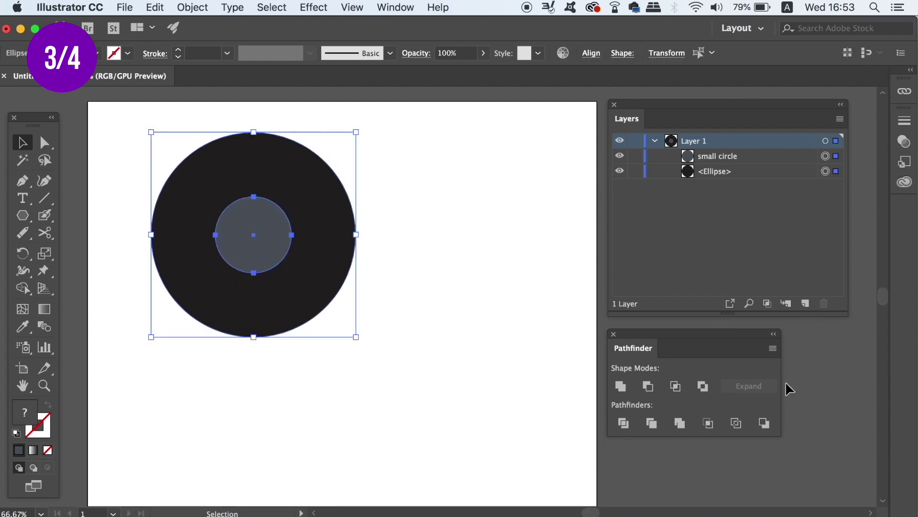
Make a compound shape from the circles and set the inner circle to Minus Front.
{"action": "left_click", "coordinate": [772, 347]}
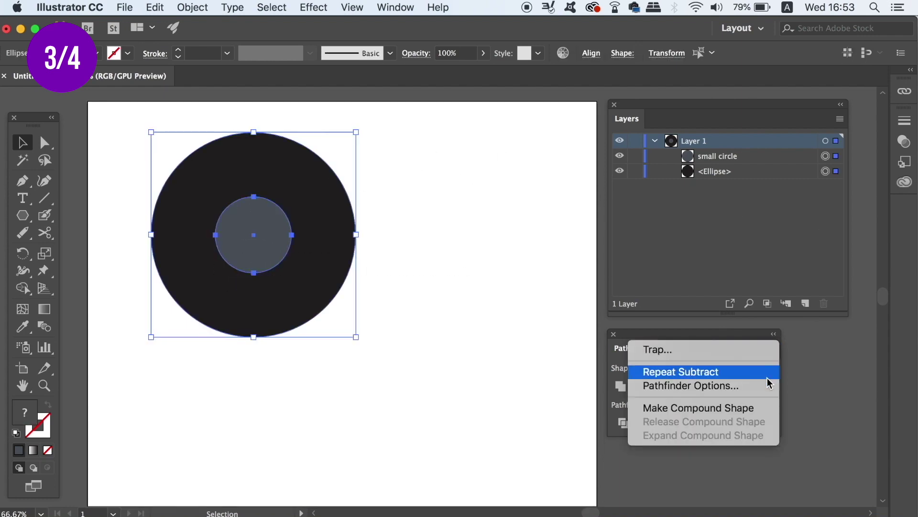
{"action": "left_click", "coordinate": [752, 411]}
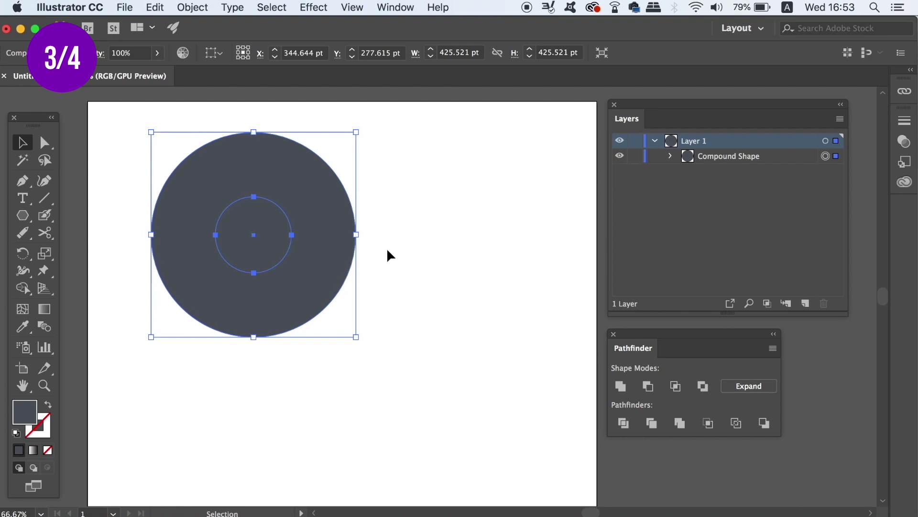
{"action": "left_click", "coordinate": [359, 256]}
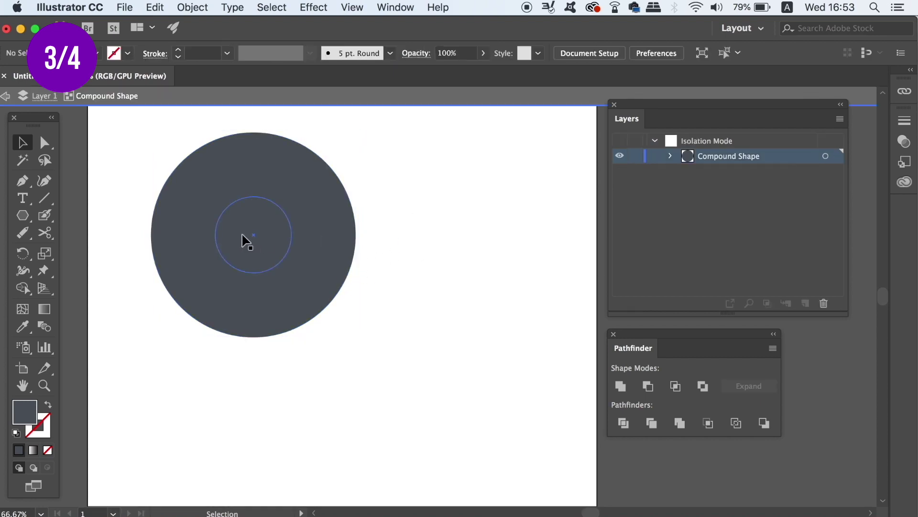
{"action": "left_click", "coordinate": [261, 230]}
{"action": "left_click", "coordinate": [262, 234]}
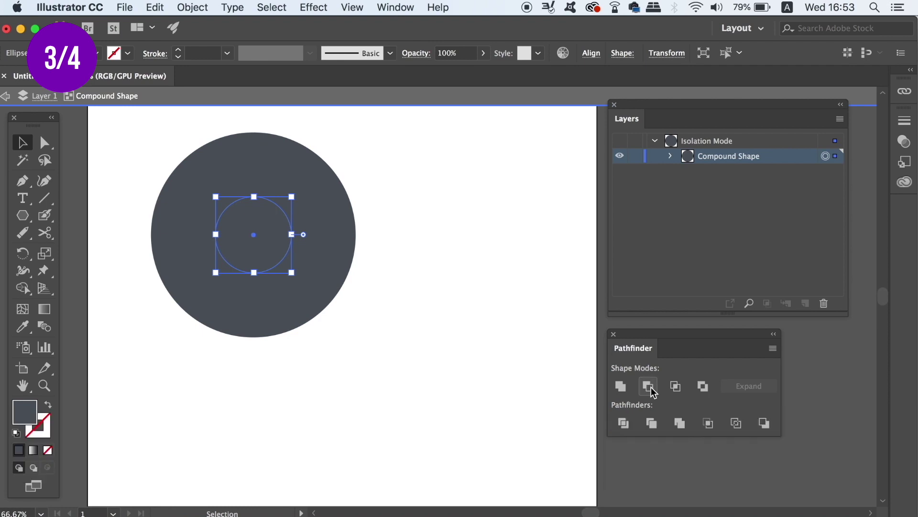
{"action": "left_click", "coordinate": [650, 388]}
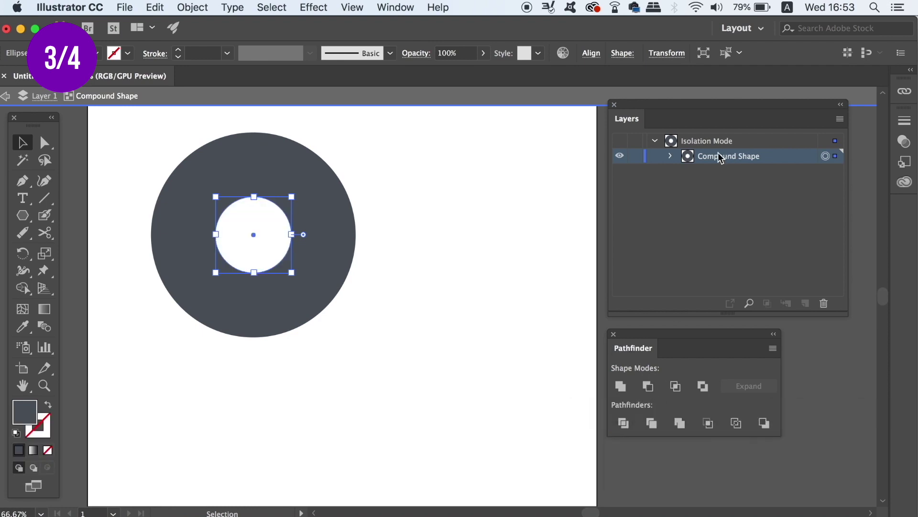
Exit isolation mode and move the donut to the artboard's left edge.
{"action": "left_click_drag", "start_coordinate": [351, 303], "coordinate": [514, 322]}
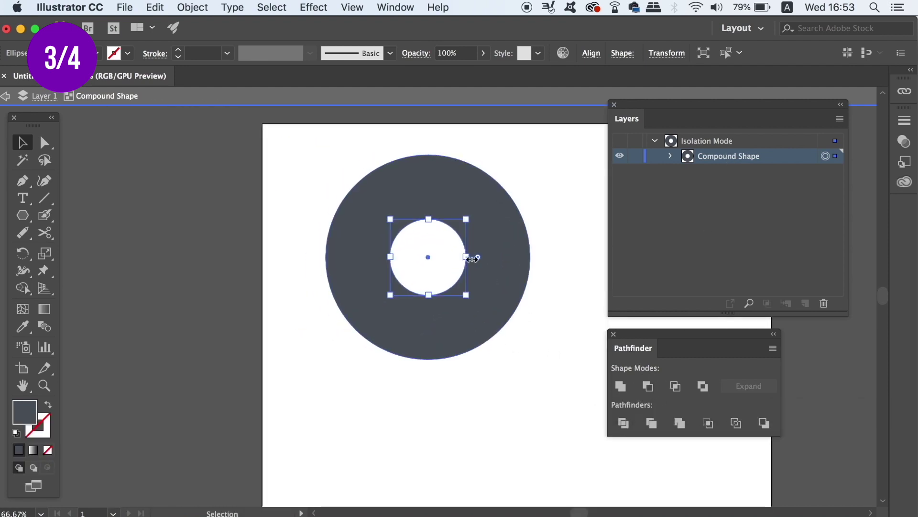
{"action": "double_click", "coordinate": [464, 118]}
{"action": "left_click_drag", "start_coordinate": [492, 208], "coordinate": [330, 208]}
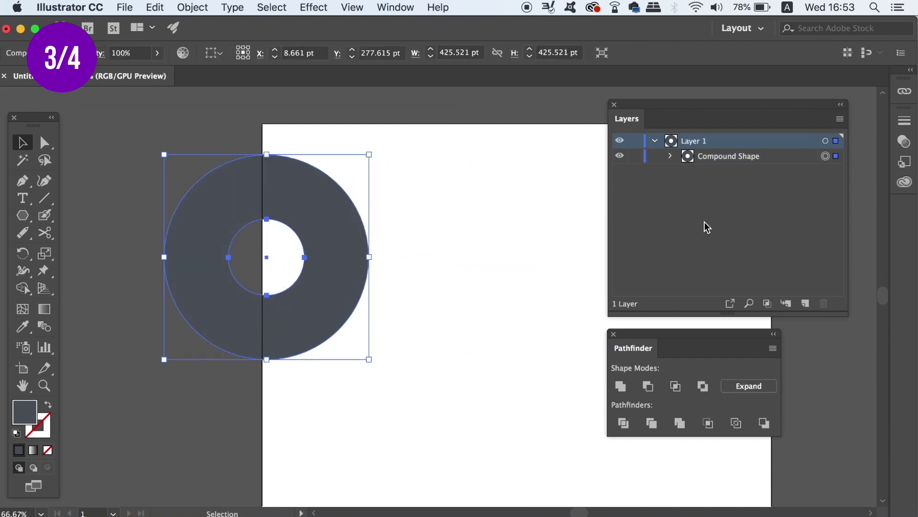
Expand the Compound Shape in Layers and drag the small circle onto the large circle's lower-right edge.
{"action": "left_click", "coordinate": [671, 156]}
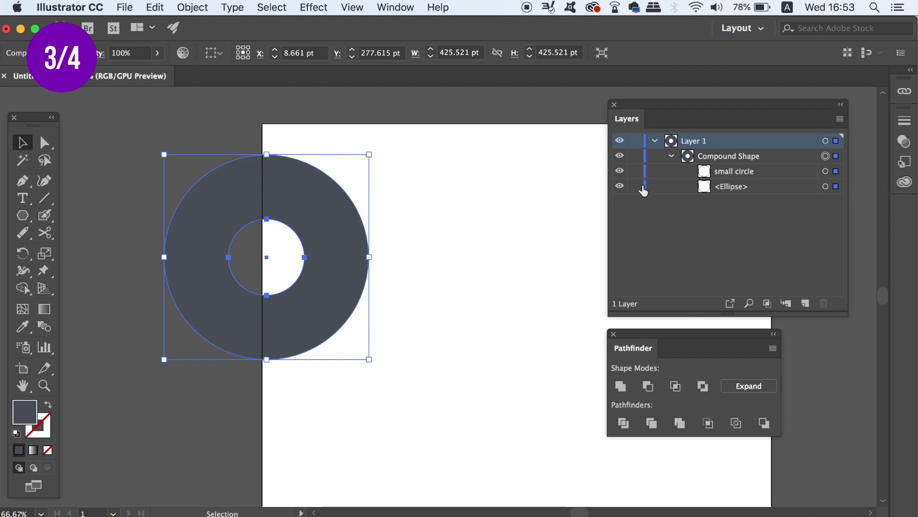
{"action": "left_click", "coordinate": [619, 186]}
{"action": "left_click", "coordinate": [619, 186]}
{"action": "left_click", "coordinate": [750, 189]}
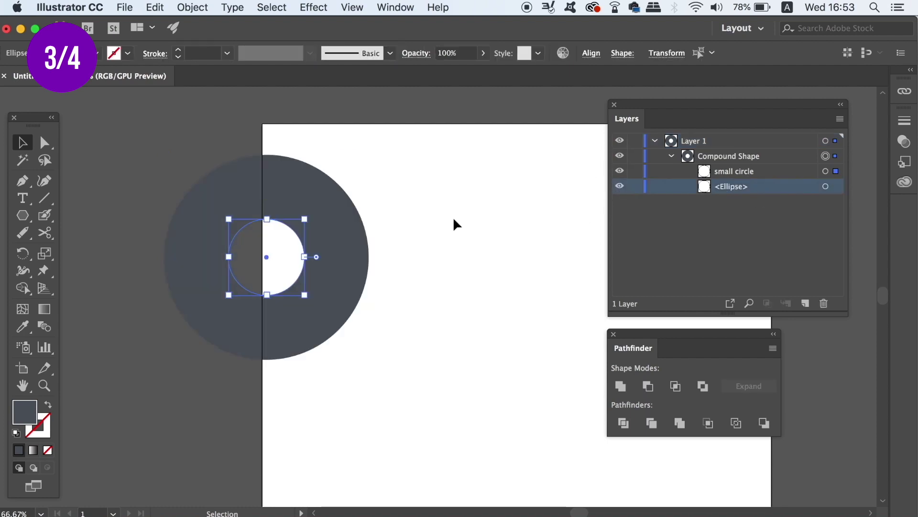
{"action": "left_click_drag", "start_coordinate": [313, 257], "coordinate": [361, 339]}
{"action": "left_click", "coordinate": [550, 338]}
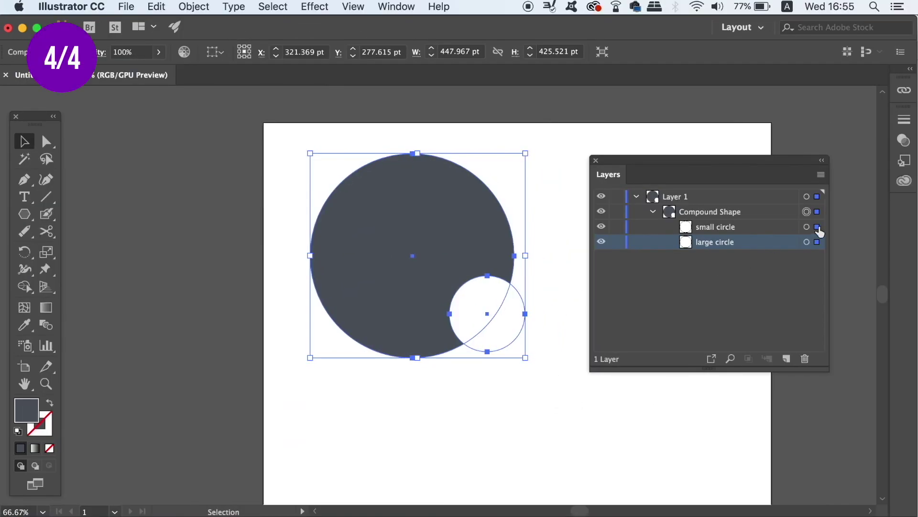
Select the small circle, then the whole Compound Shape, and collapse and re-expand its contents.
{"action": "left_click", "coordinate": [818, 227]}
{"action": "left_click", "coordinate": [817, 212]}
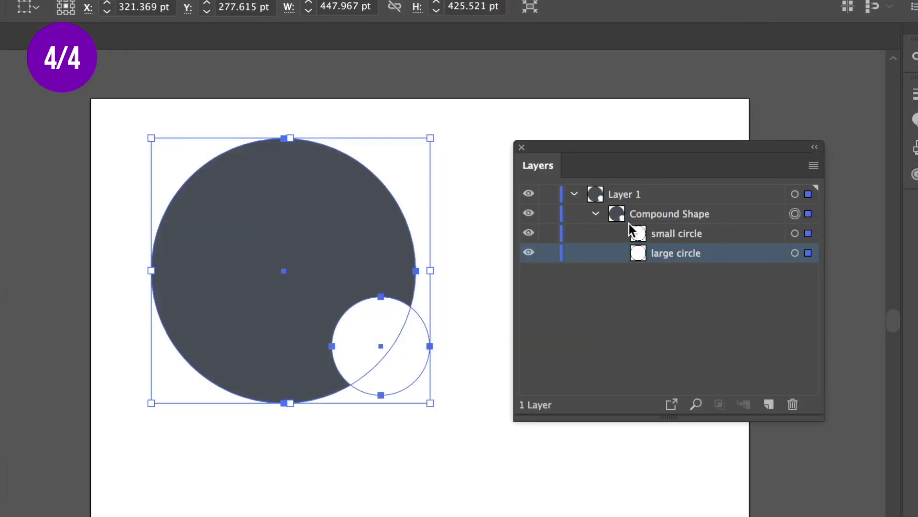
{"action": "left_click", "coordinate": [595, 213]}
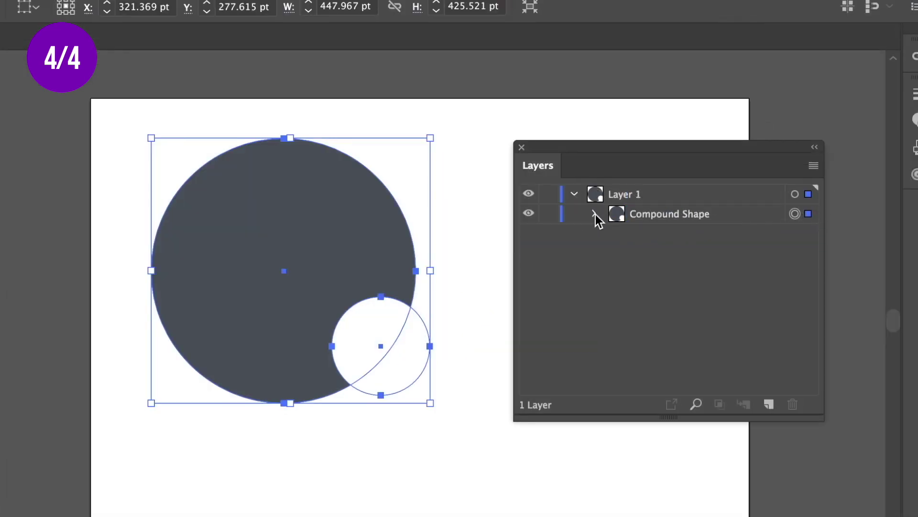
{"action": "left_click", "coordinate": [595, 213]}
Hide and reshow the large circle, then the small circle.
{"action": "left_click", "coordinate": [697, 254]}
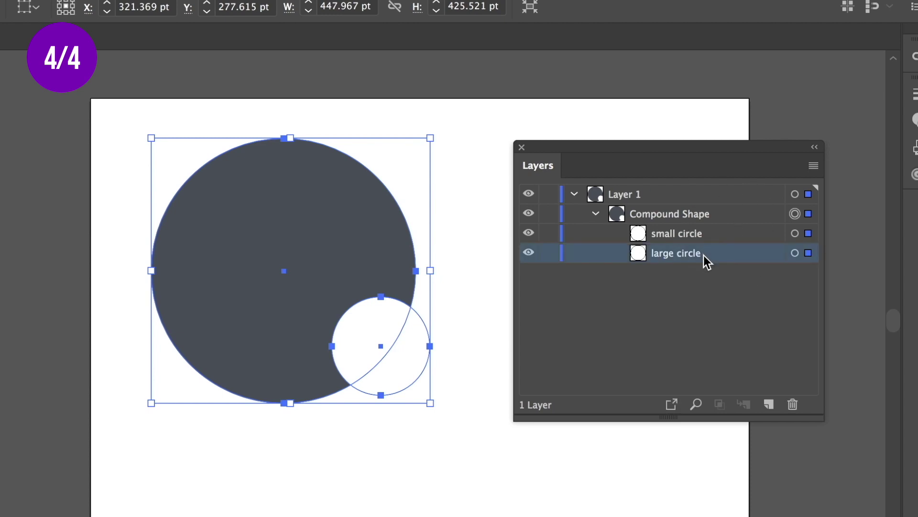
{"action": "left_click", "coordinate": [529, 253]}
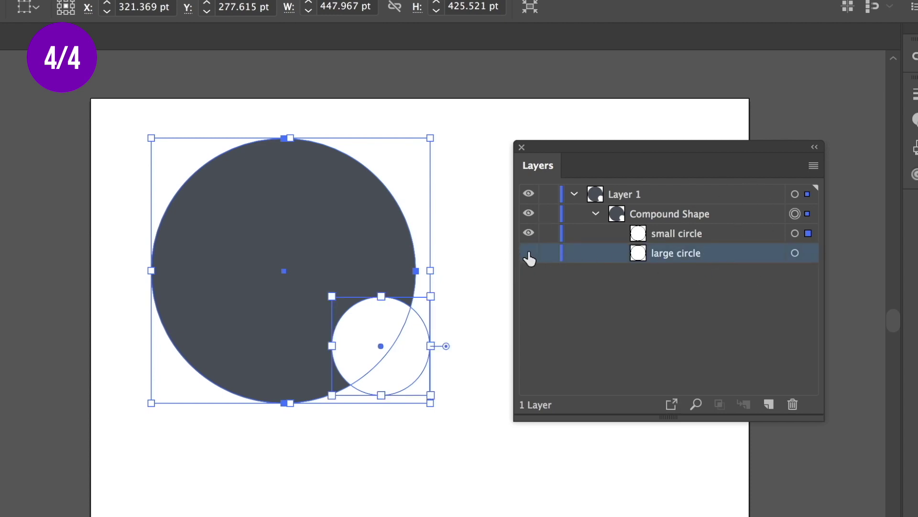
{"action": "left_click", "coordinate": [528, 253]}
{"action": "left_click", "coordinate": [528, 233]}
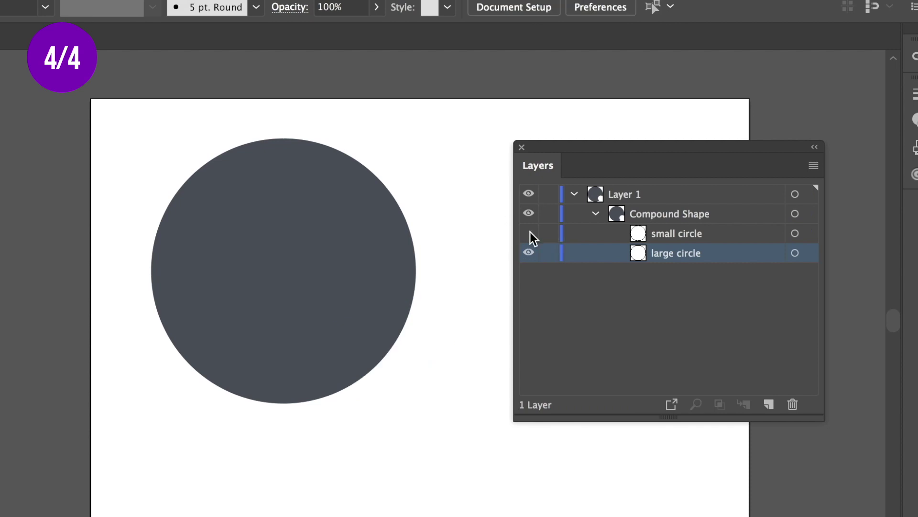
{"action": "left_click", "coordinate": [528, 233]}
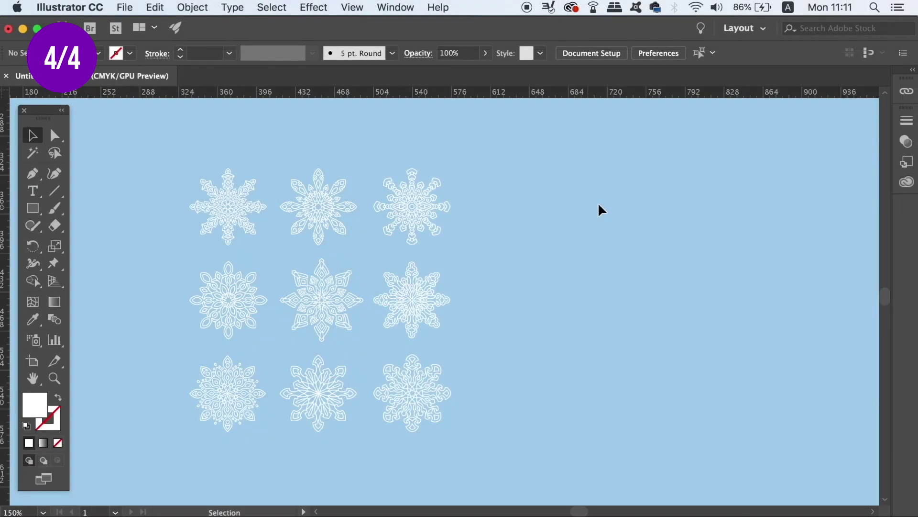
Open the Layers panel, nudge it left, and toggle the Bottom right flake's visibility off and on.
{"action": "left_click", "coordinate": [395, 7]}
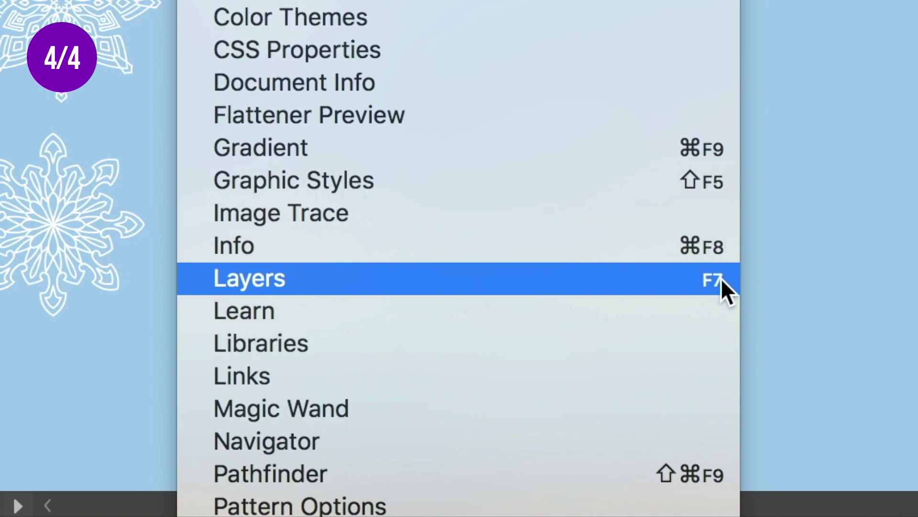
{"action": "left_click", "coordinate": [620, 269]}
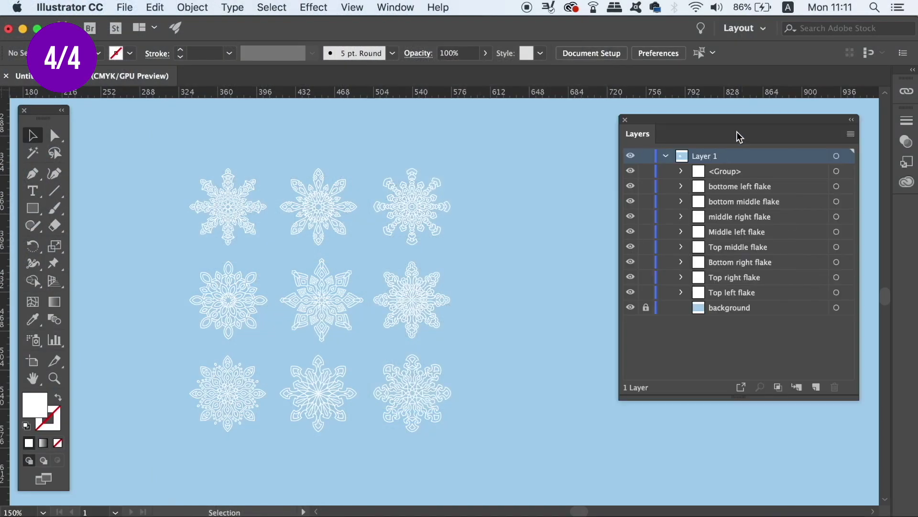
{"action": "left_click_drag", "start_coordinate": [726, 125], "coordinate": [704, 126]}
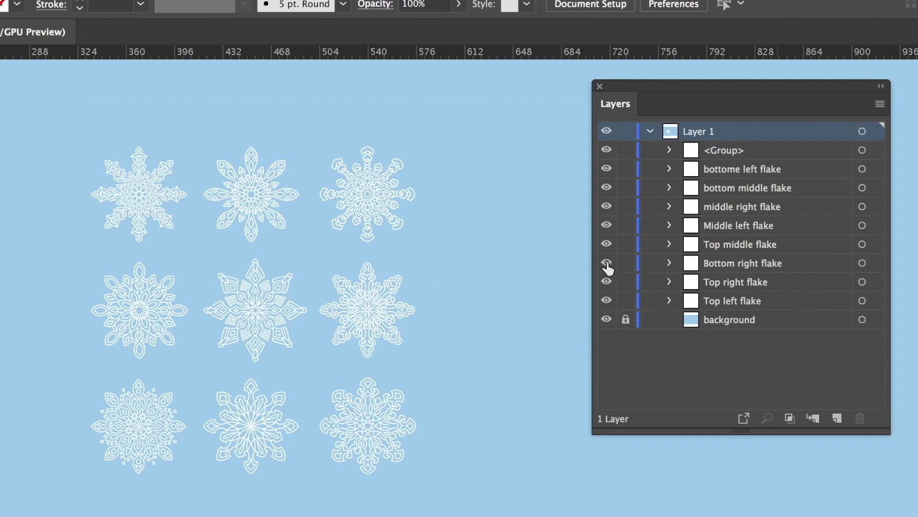
{"action": "left_click", "coordinate": [607, 263]}
{"action": "left_click", "coordinate": [607, 263]}
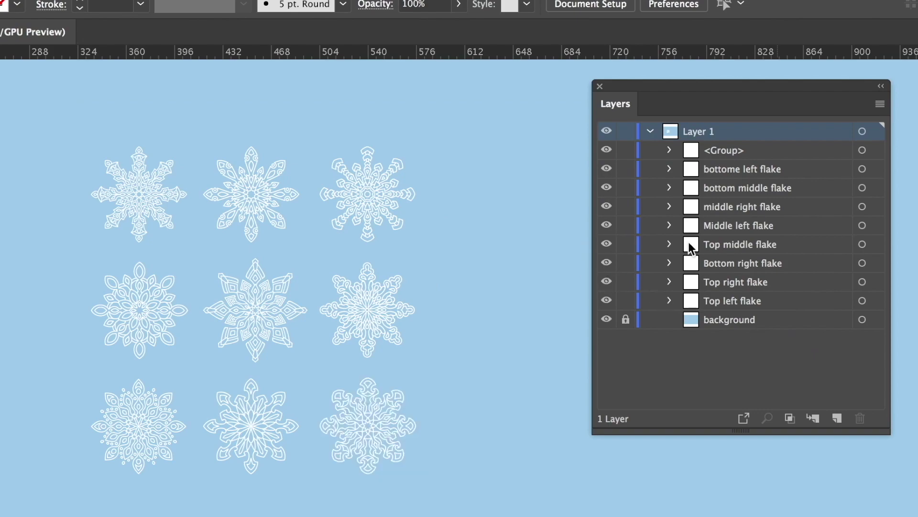